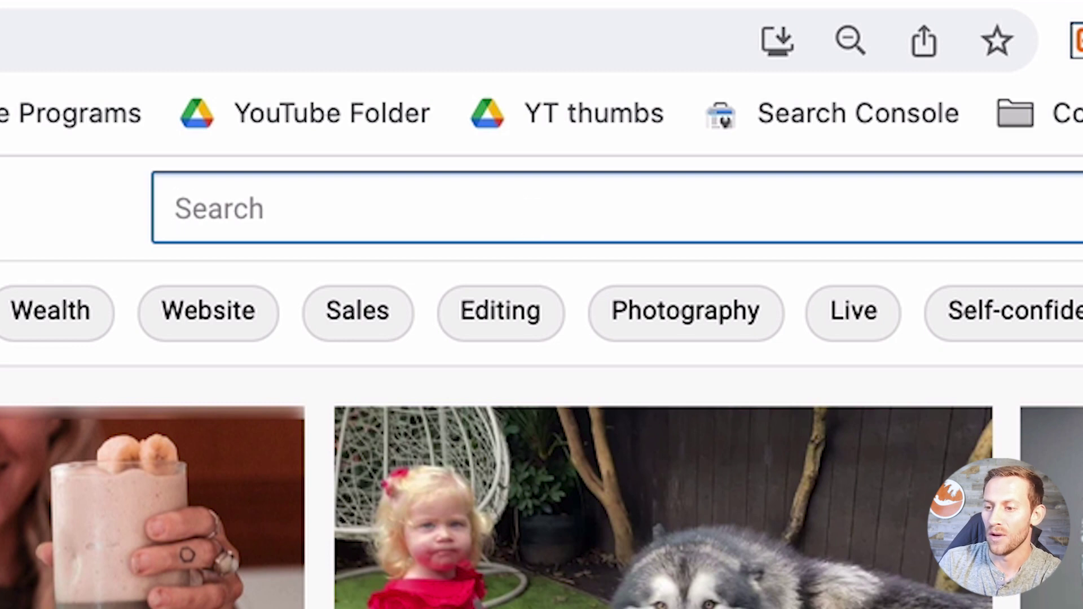
# - Check YouTube autocomplete for 'how to', then replace it with 'crypto'
pyautogui.write('how to')
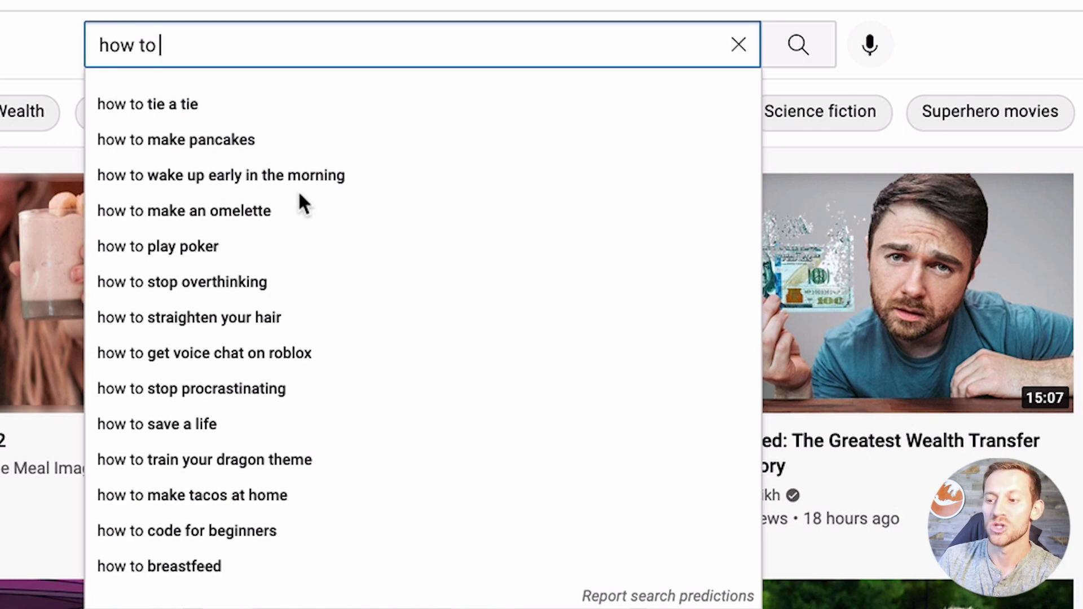
pyautogui.press('BackSpace')
pyautogui.press('BackSpace')
pyautogui.press('BackSpace')
pyautogui.press('BackSpace')
pyautogui.press('BackSpace')
pyautogui.press('BackSpace')
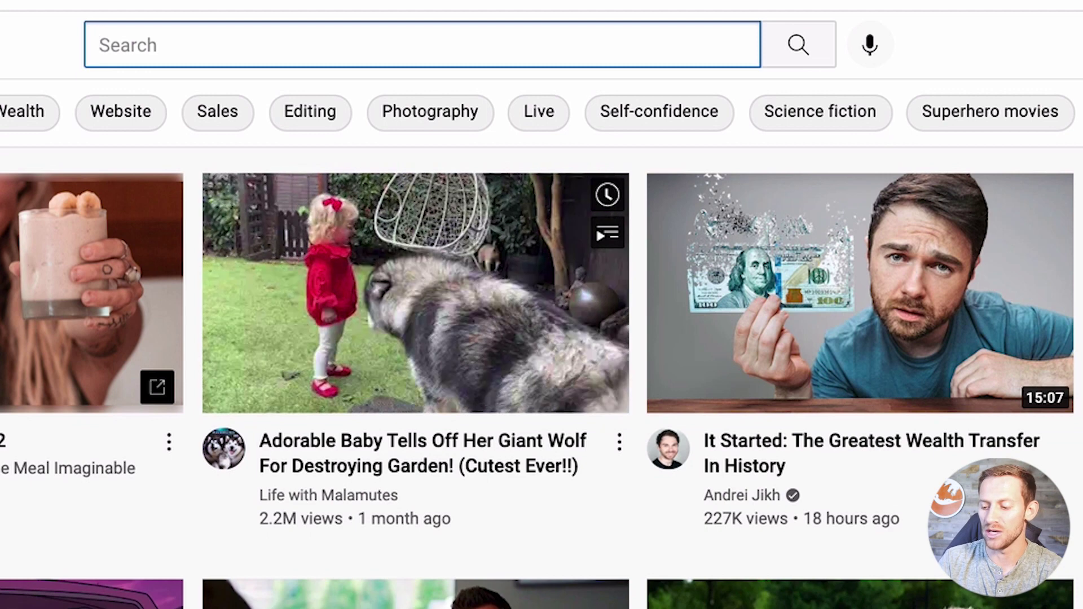
pyautogui.write('crypto')
pyautogui.press('BackSpace')
pyautogui.press('BackSpace')
pyautogui.press('BackSpace')
pyautogui.press('BackSpace')
pyautogui.press('BackSpace')
pyautogui.write('ypto')
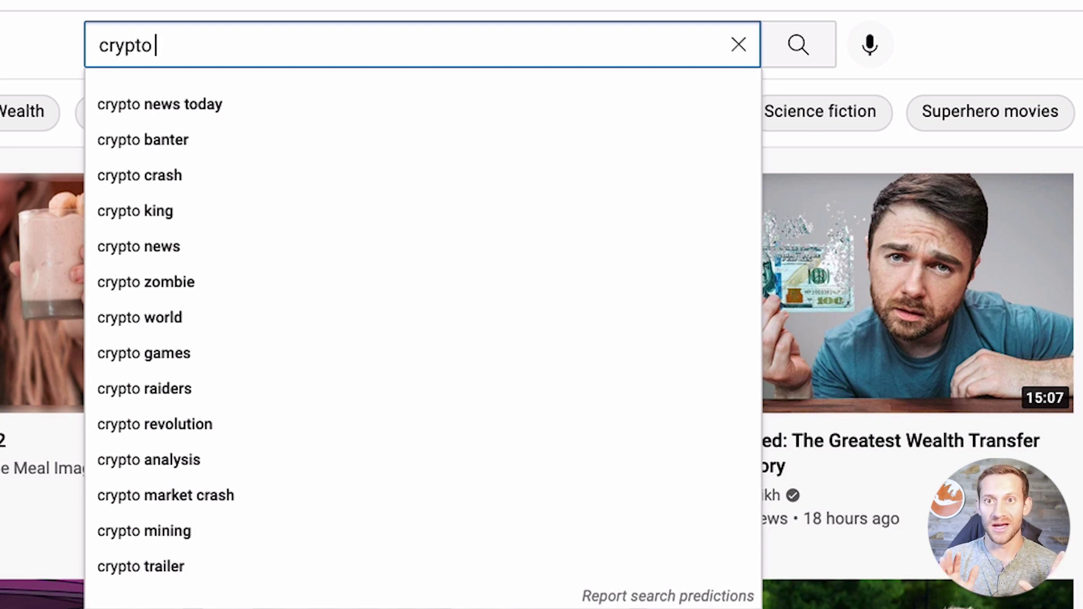
# - Prefix crypto with 'a', then 'b', revealing suggestions like 'bitboy crypto' and 'bomb crypto game'
pyautogui.click(99, 49)
pyautogui.write('a')
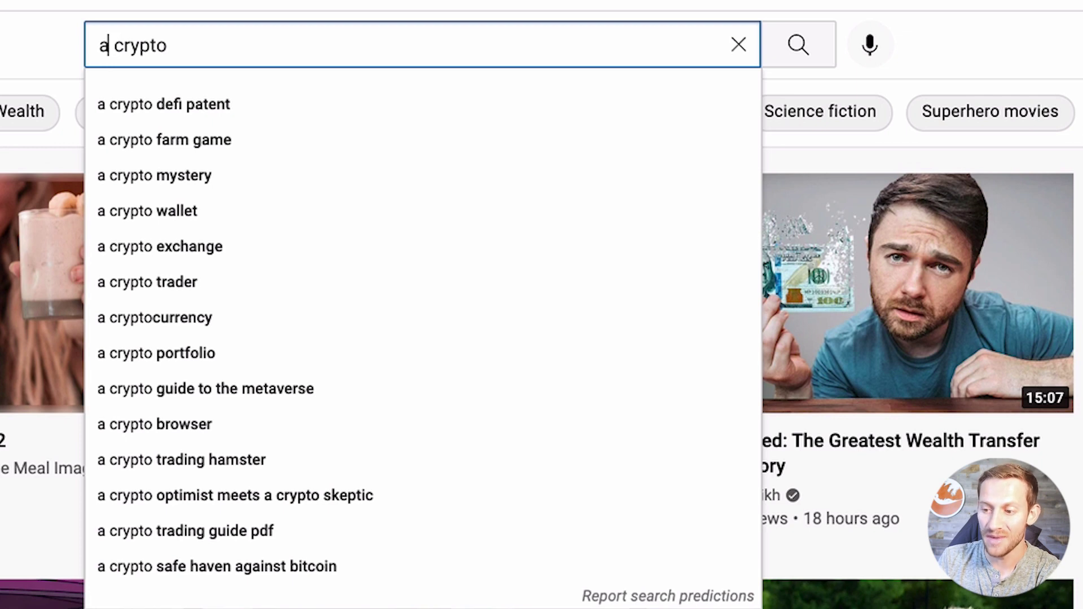
pyautogui.press('BackSpace')
pyautogui.write('b')
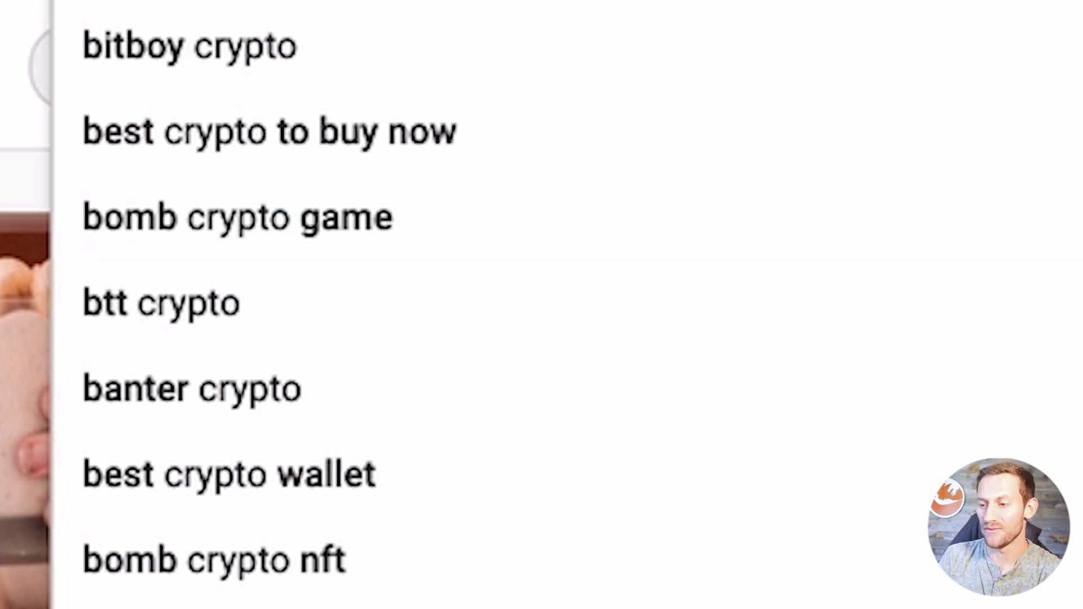
# - Swap the prefix letter before crypto to 'c', then 'd', to read more suggestions
pyautogui.press('BackSpace')
pyautogui.write('c crypto')
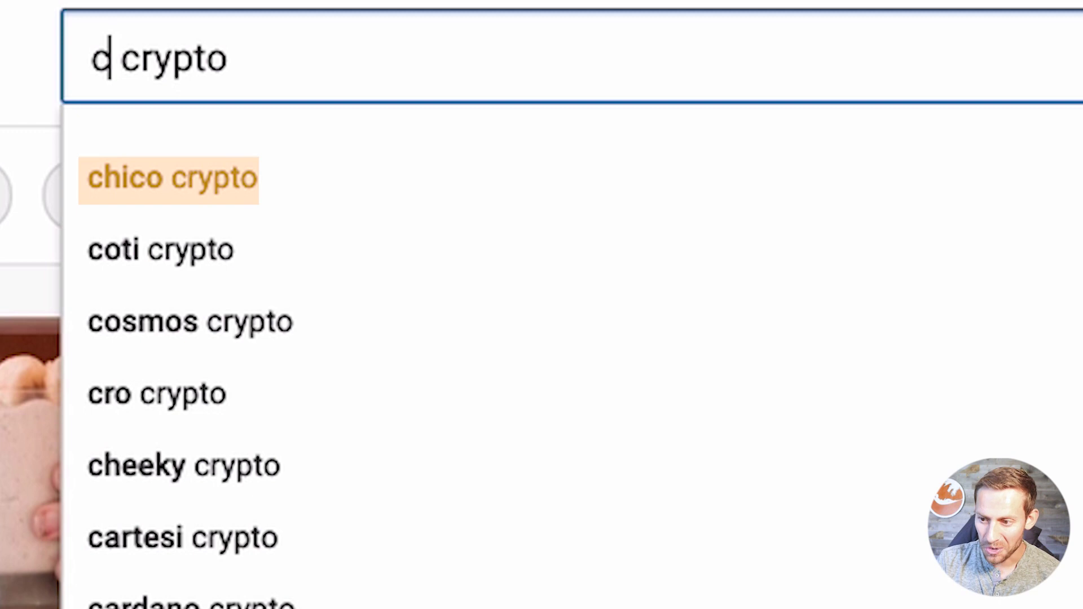
pyautogui.press('BackSpace')
pyautogui.write('d')
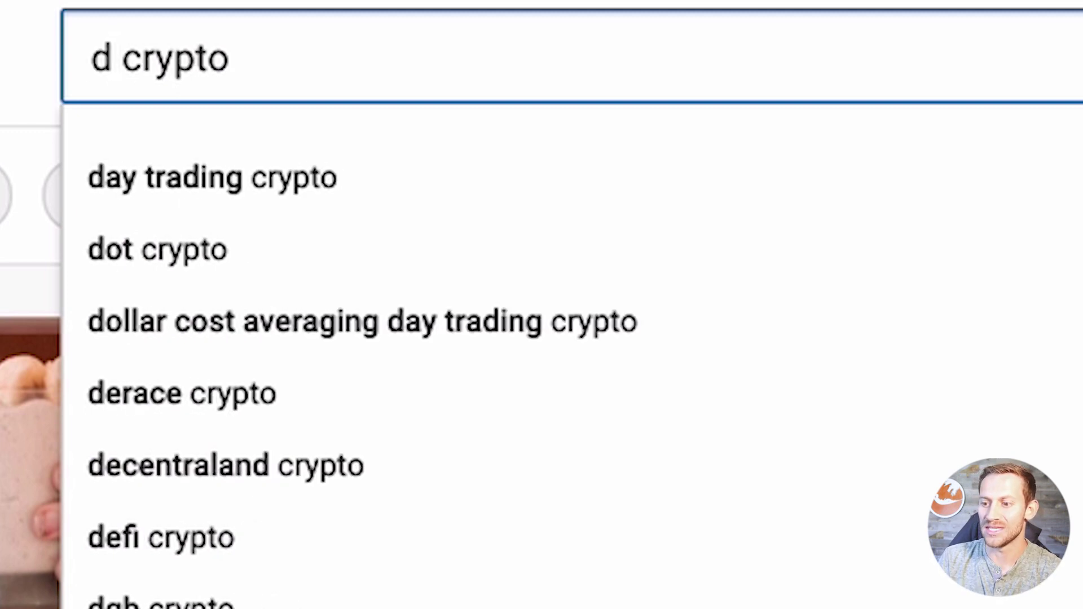
# - Change the query to bitcoin with prefixes 'a' and 'b' to see its suggestions
pyautogui.doubleClick(187, 29)
pyautogui.write('bitcoin')
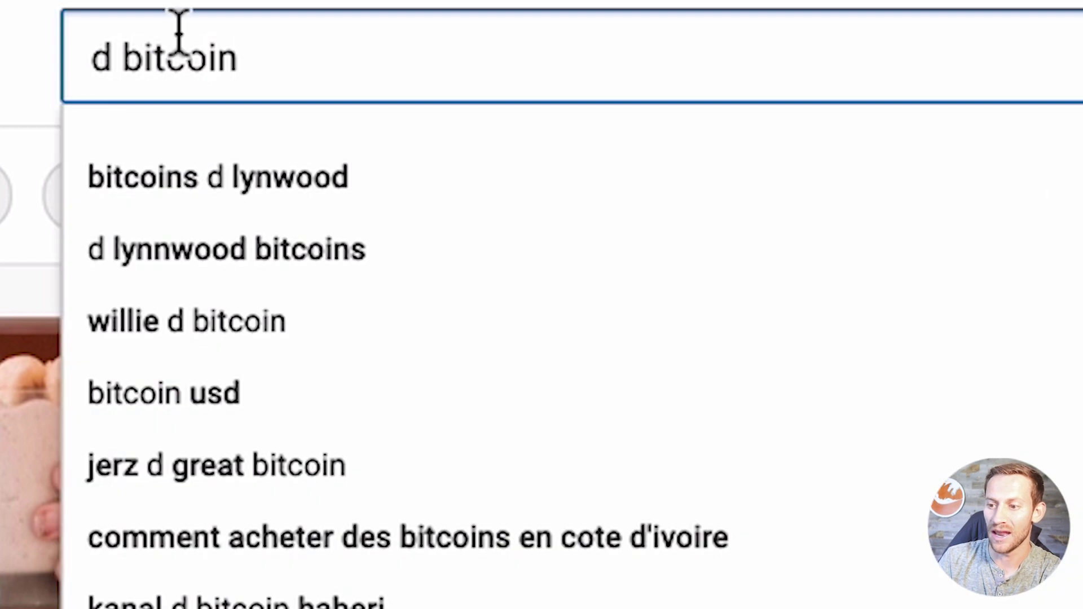
pyautogui.doubleClick(93, 53)
pyautogui.write('a')
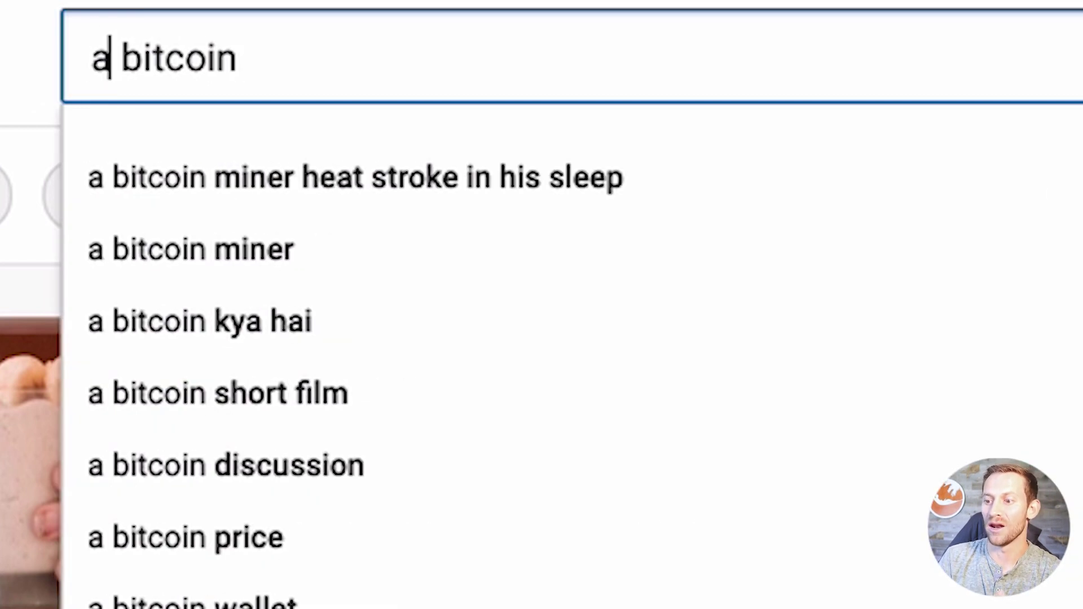
pyautogui.press('BackSpace')
pyautogui.write('b')
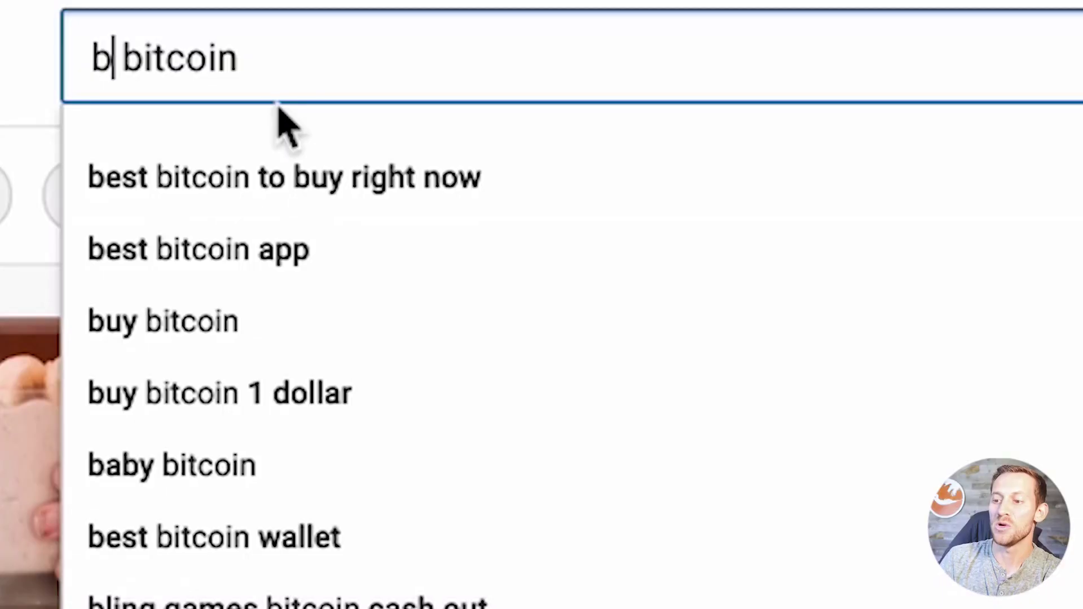
# - Query 'crypto a', 'crypto b', then 'crypto c', surfacing ideas like 'crypto crash' and 'crypto king'
pyautogui.moveTo(244, 56); pyautogui.dragTo(46, 35)
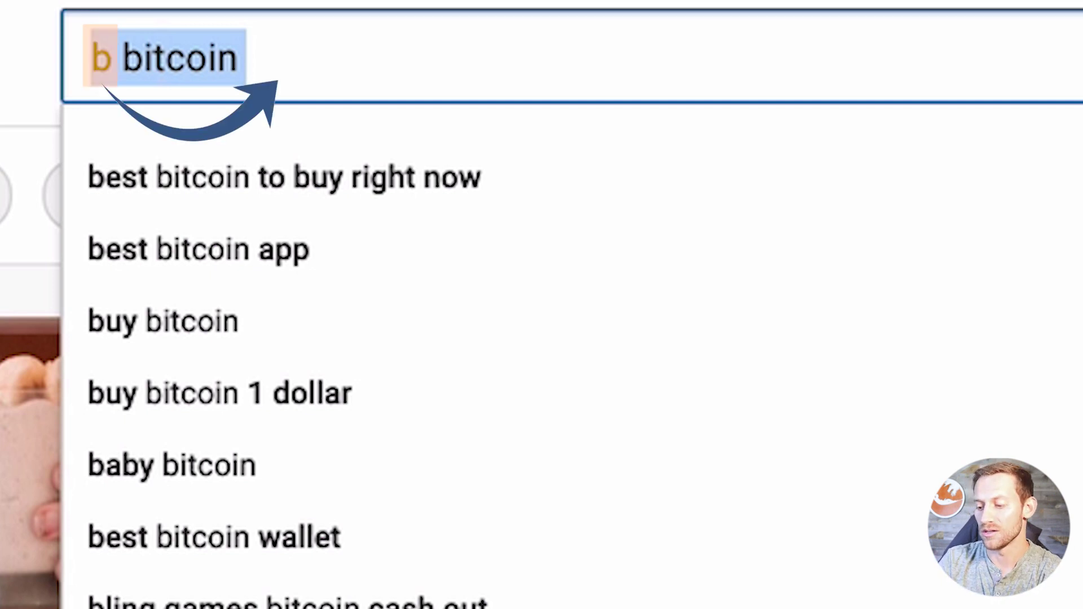
pyautogui.write('crypto a')
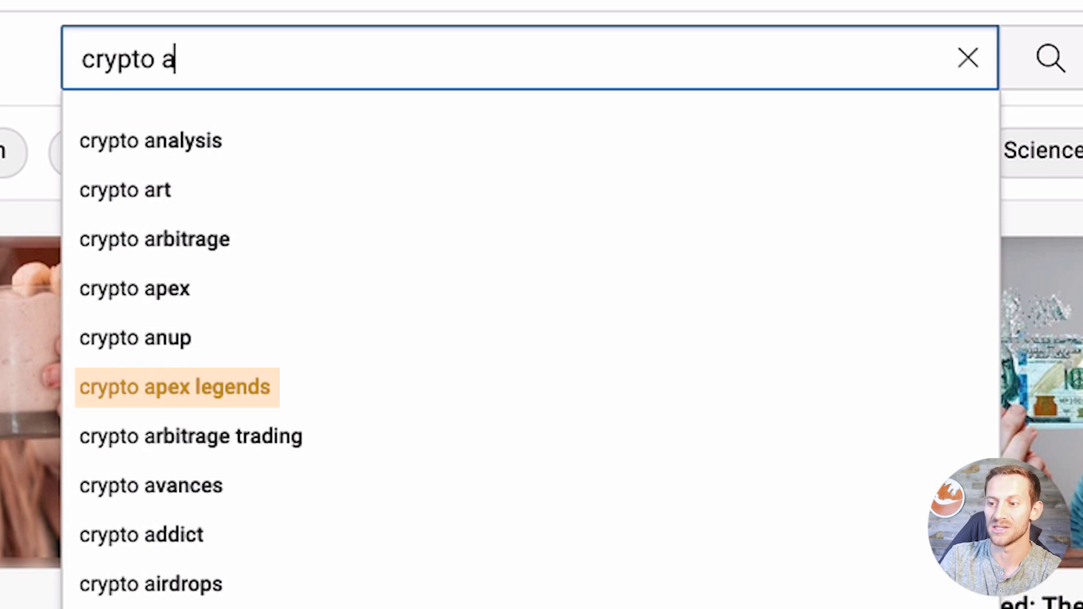
pyautogui.press('BackSpace')
pyautogui.write('b')
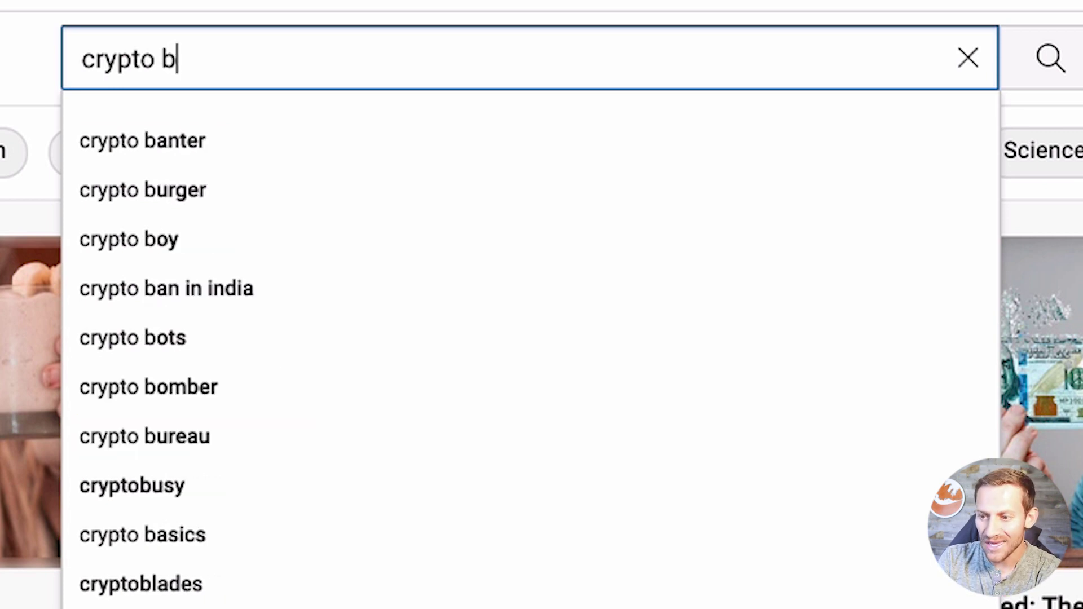
pyautogui.press('BackSpace')
pyautogui.write('c')
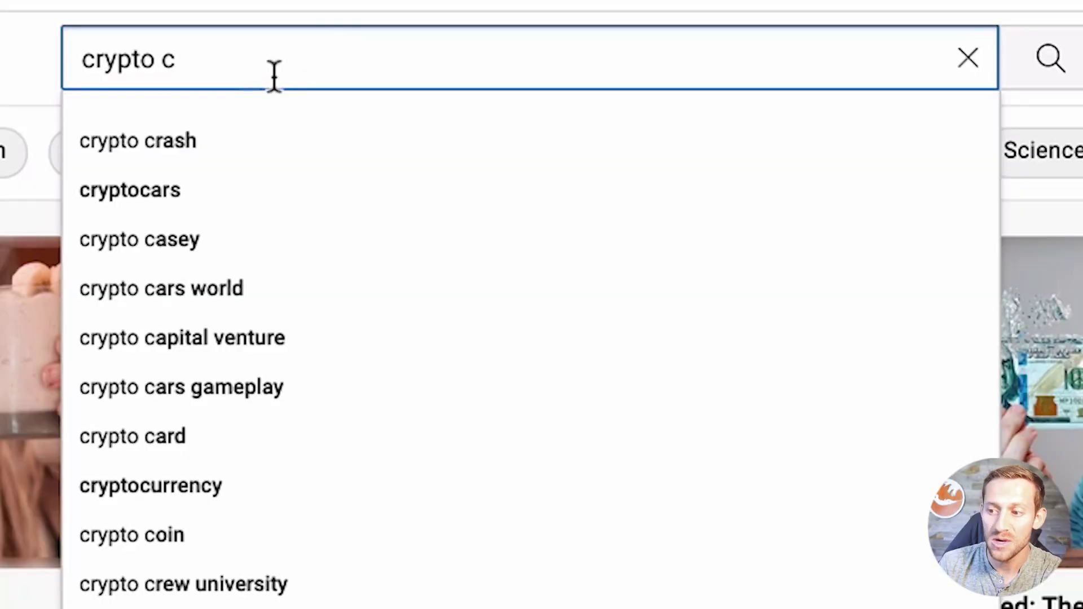
# - Clear 'crypto c' and enter 'affiliate marketing a' to read its autocomplete suggestions
pyautogui.moveTo(273, 75); pyautogui.dragTo(66, 85)
pyautogui.press('BackSpace')
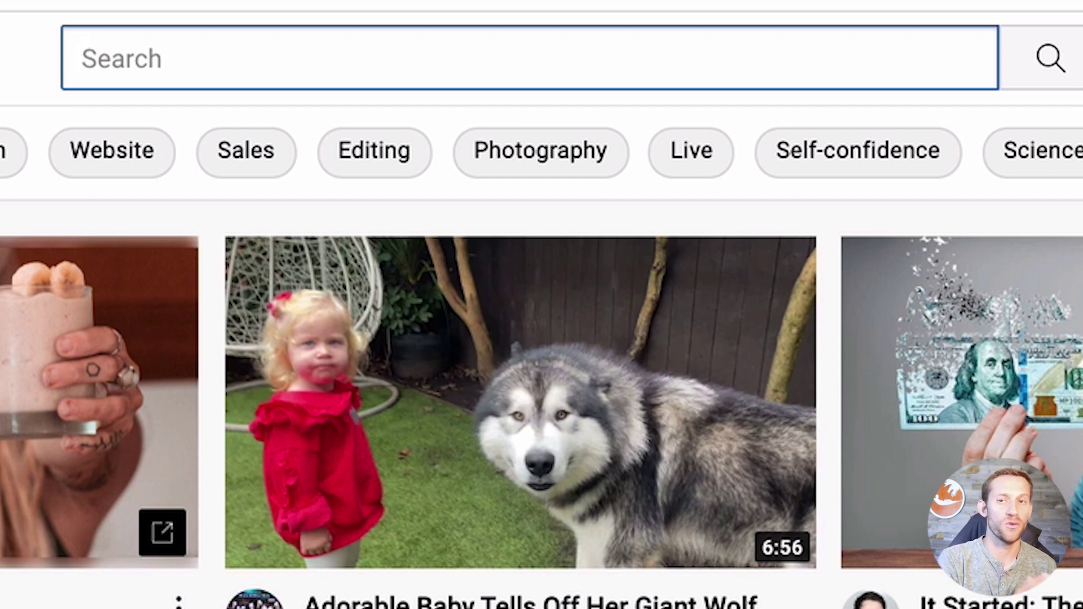
pyautogui.write('affiliawte marketing a')
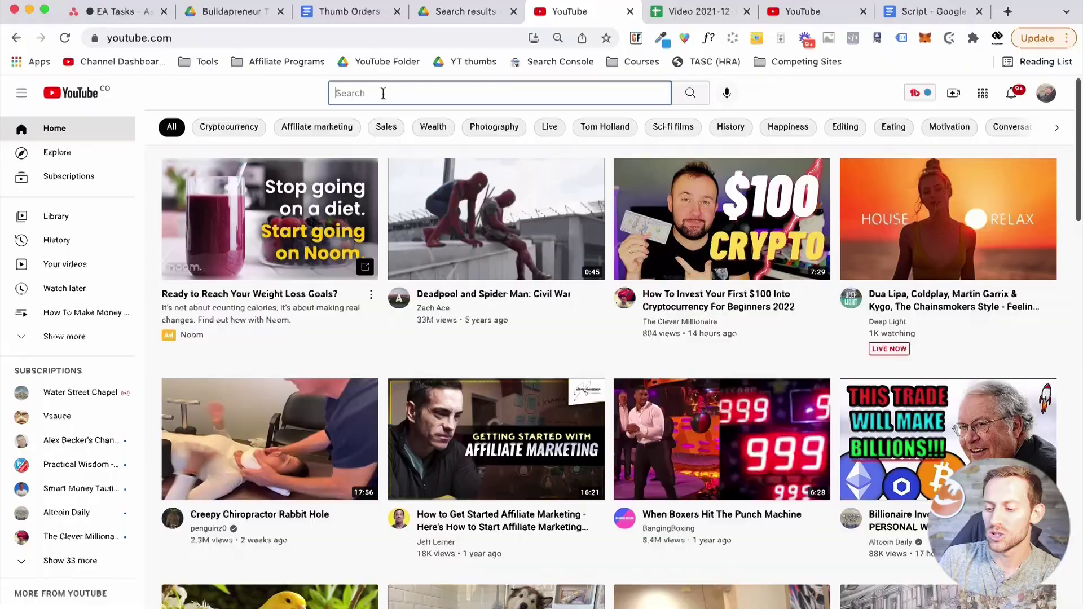
# - Search YouTube for 'affiliate marketing' and scroll the results, where the keyword is rated Poor 19/100
pyautogui.click(411, 92)
pyautogui.write('affiliat')
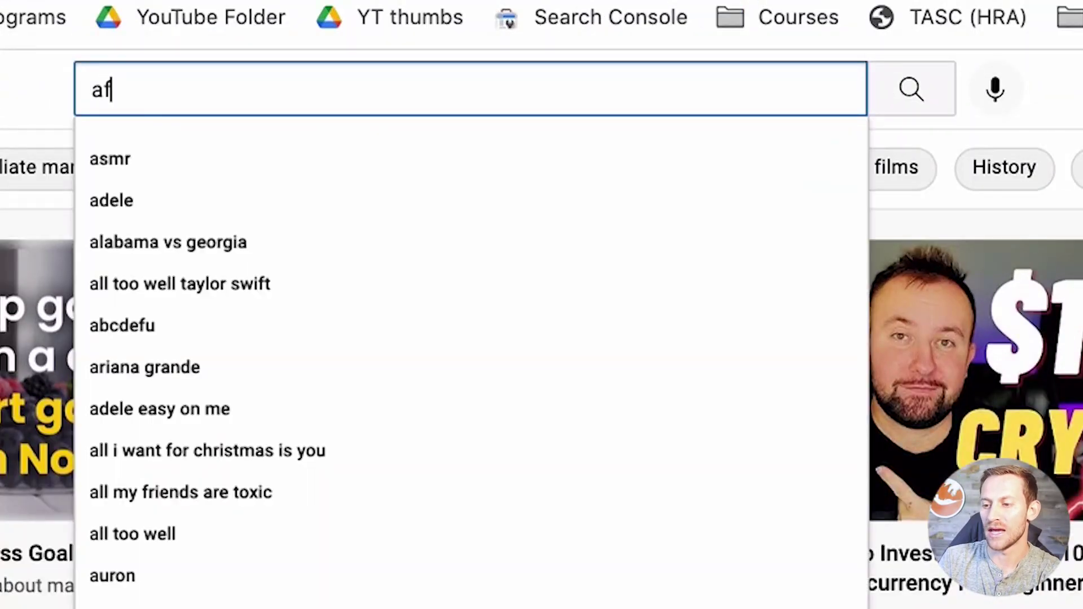
pyautogui.write('e marketing')
pyautogui.press('Return')
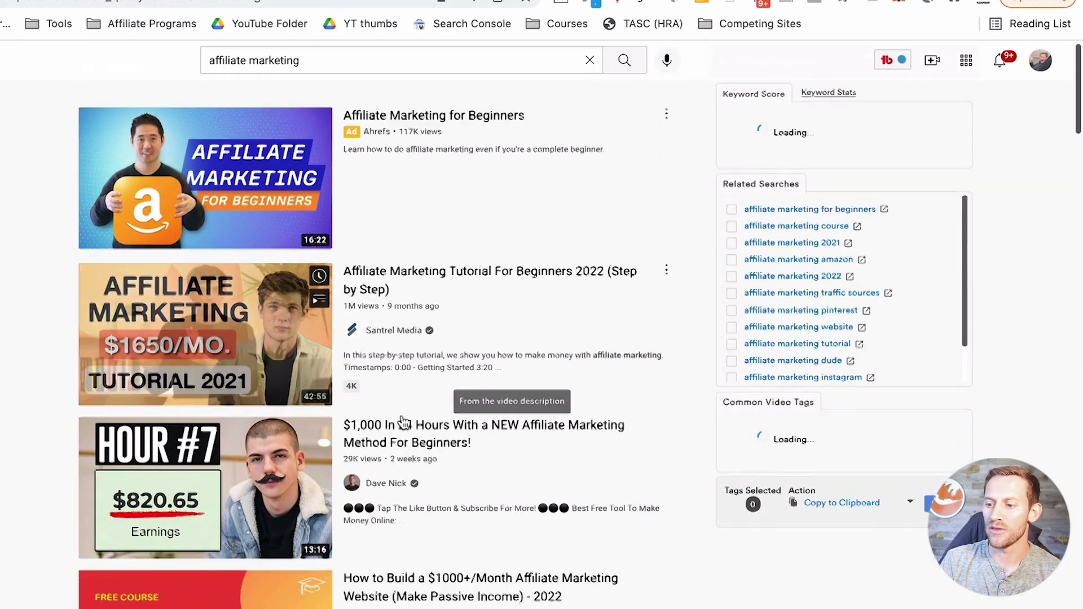
pyautogui.scroll(-2, 357, 354)
pyautogui.scroll(-1, 357, 354)
pyautogui.moveTo(388, 463)
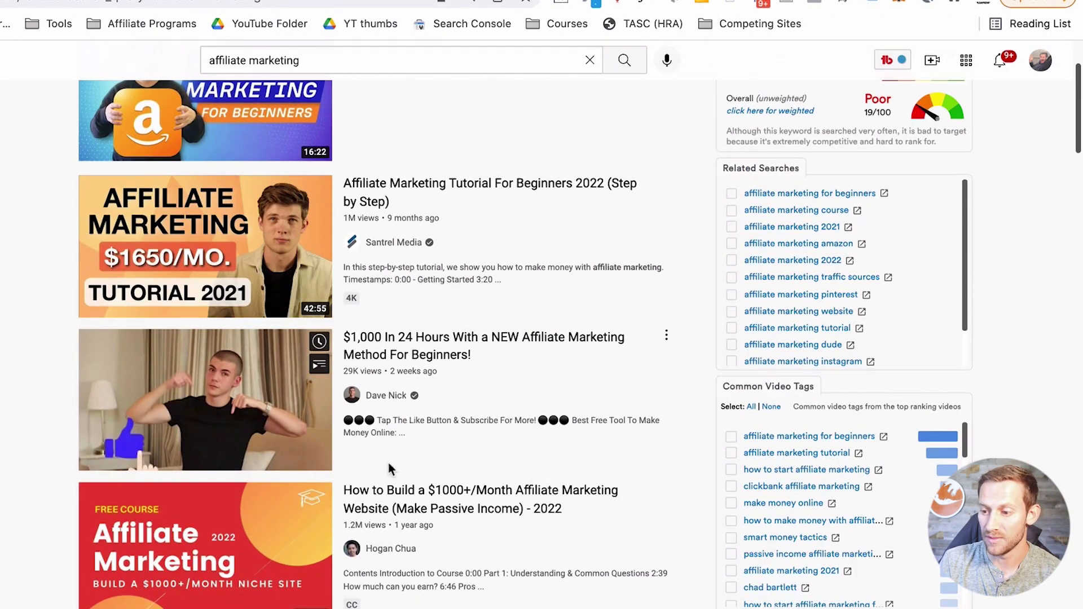
pyautogui.scroll(-3, 383, 474)
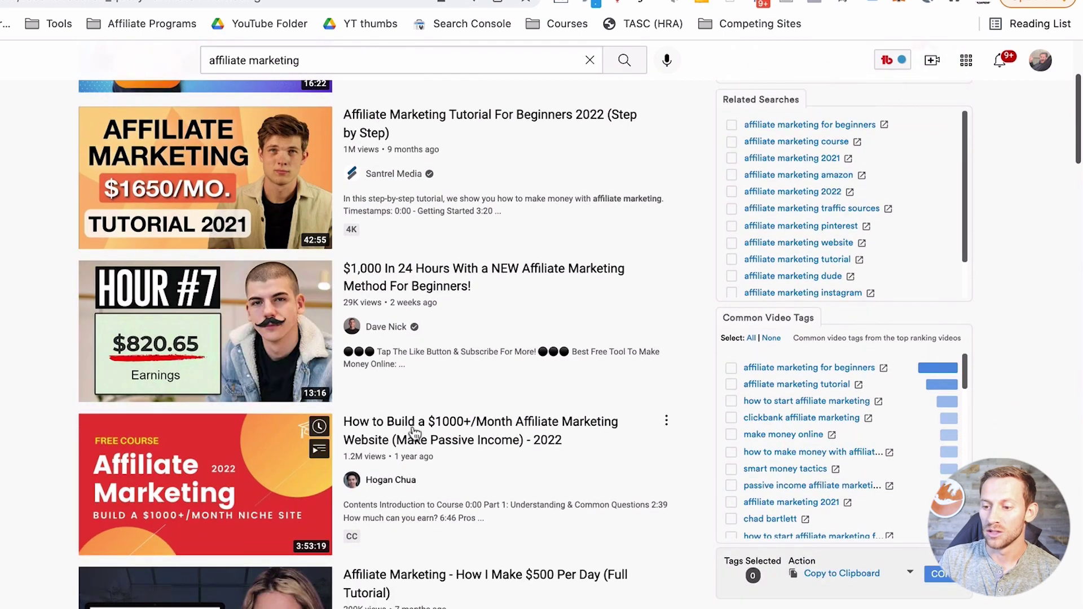
pyautogui.scroll(-3, 381, 483)
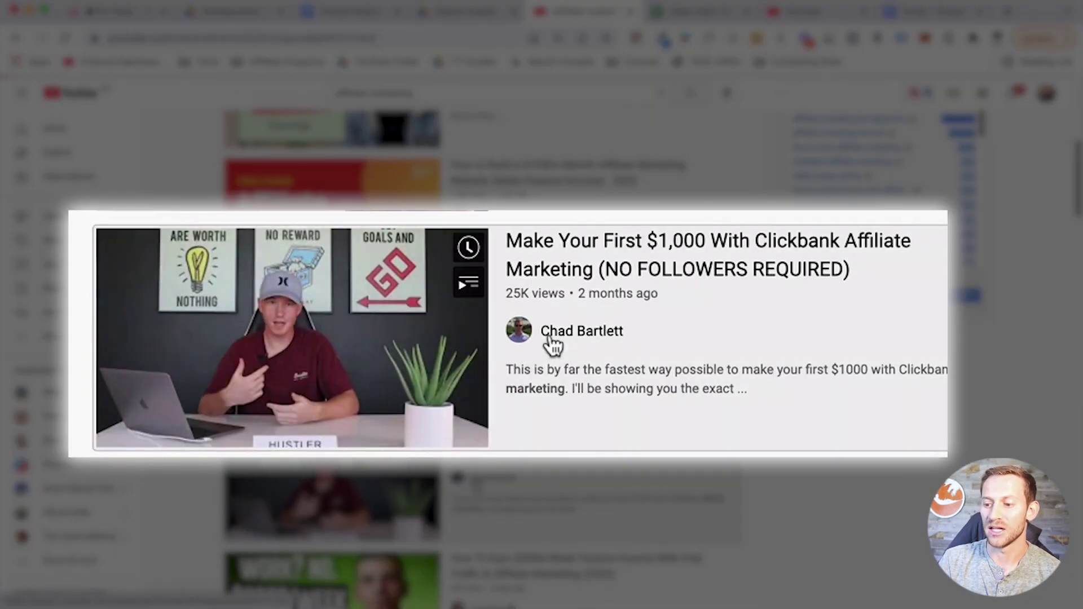
# - Open the competitor's channel Videos tab sorted by Most popular, led by a 533K-view video
pyautogui.click(550, 333)
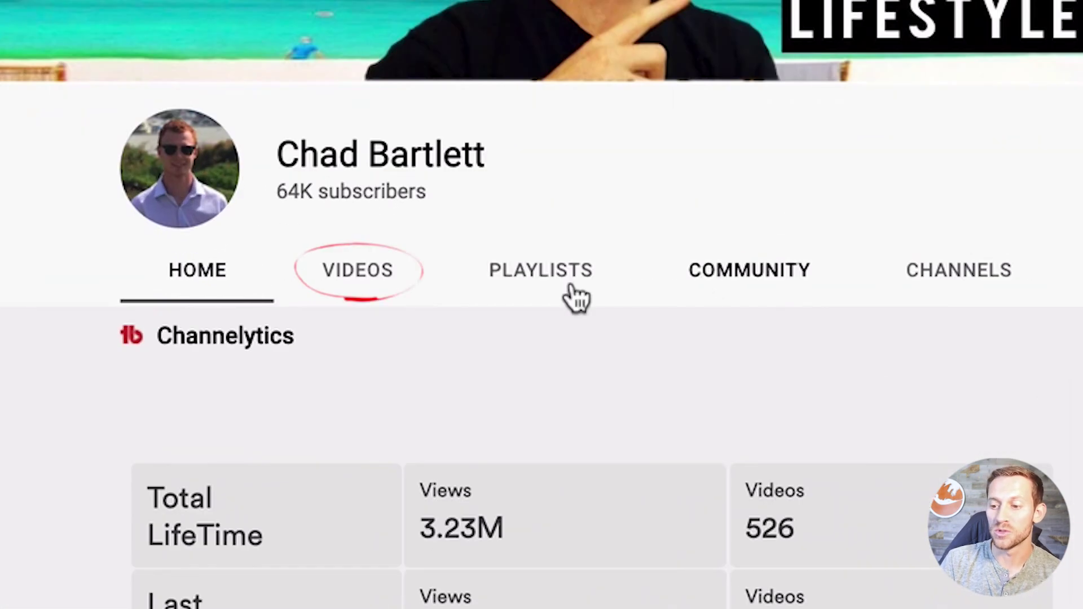
pyautogui.click(349, 266)
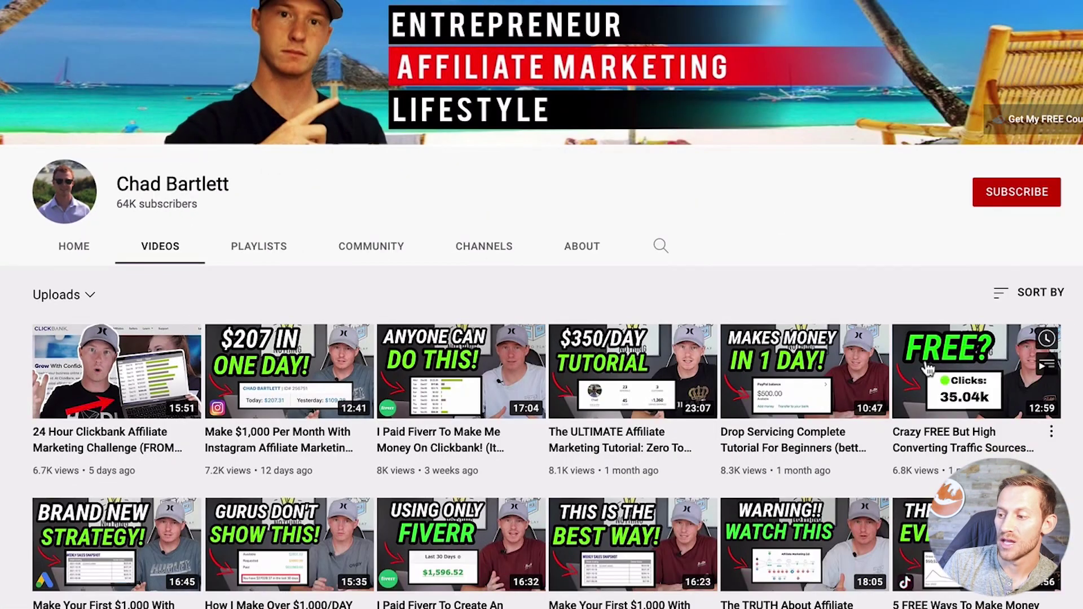
pyautogui.click(1025, 295)
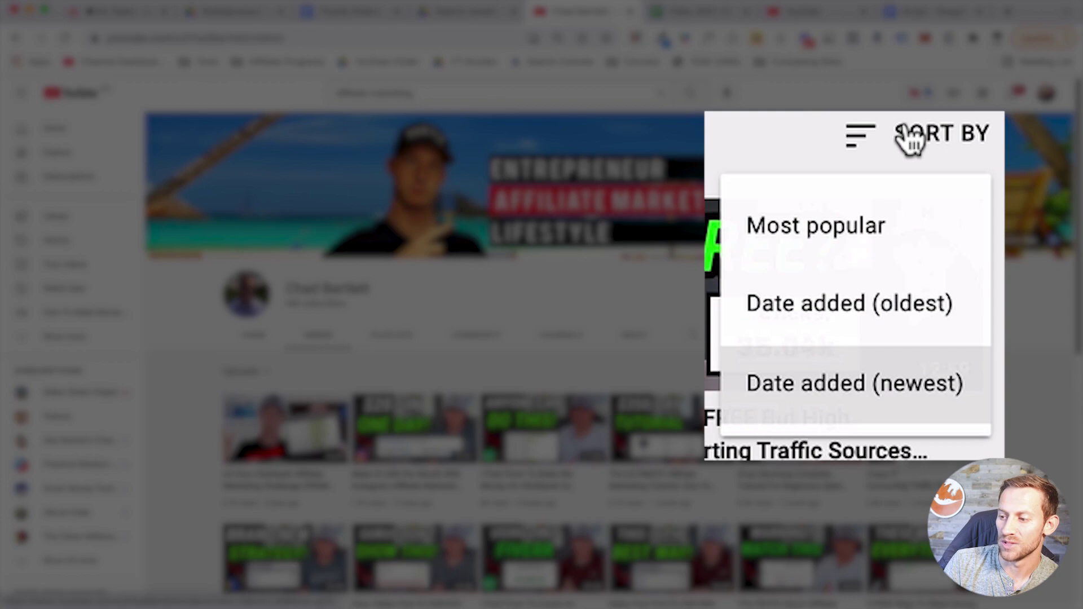
pyautogui.click(871, 225)
pyautogui.scroll(-2, 801, 391)
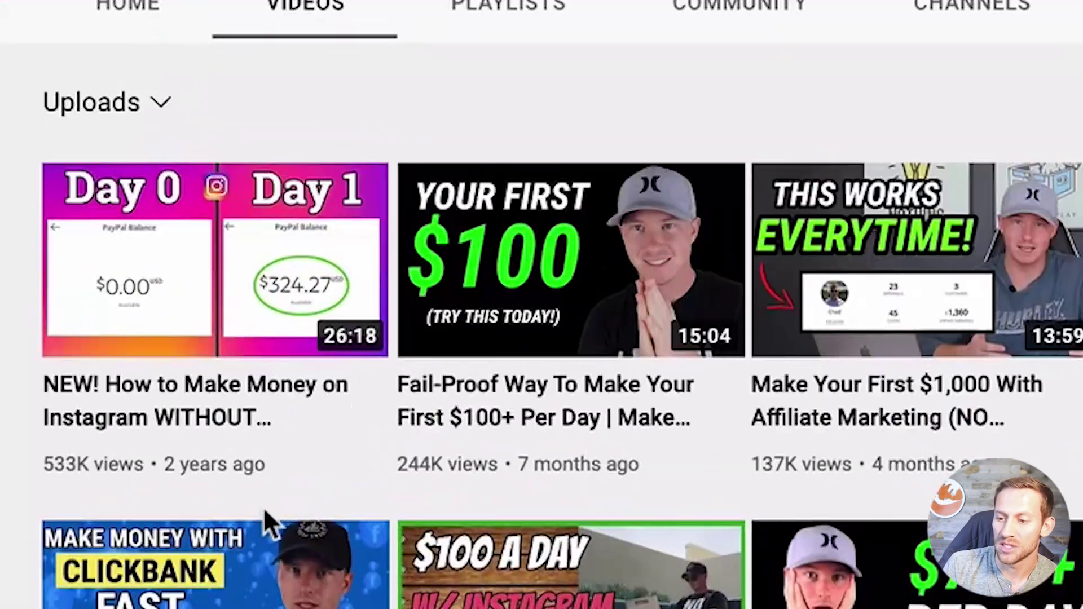
pyautogui.moveTo(236, 385)
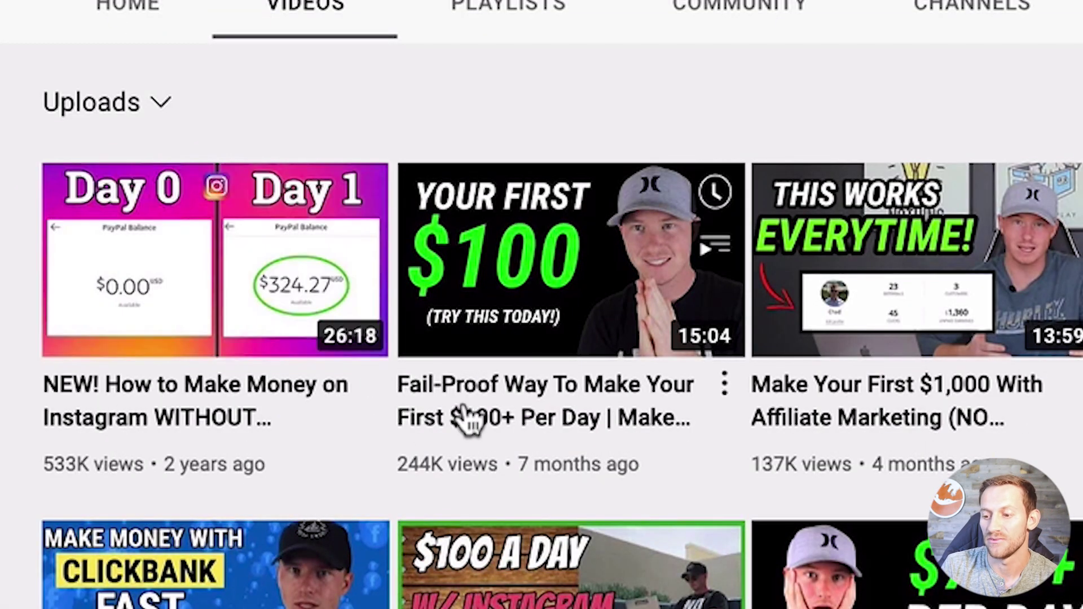
pyautogui.moveTo(841, 352)
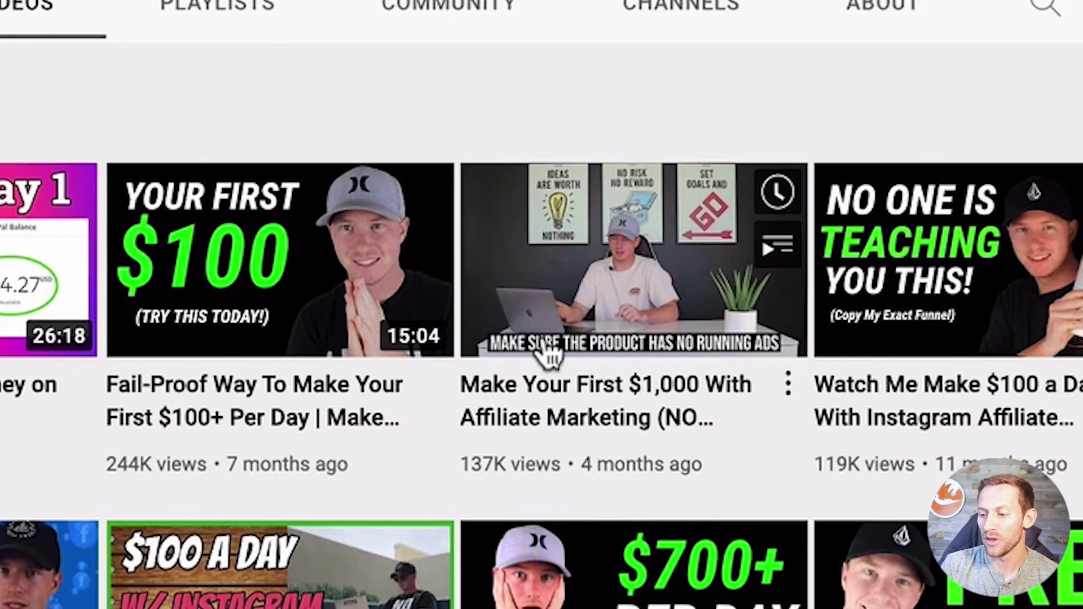
pyautogui.moveTo(237, 271)
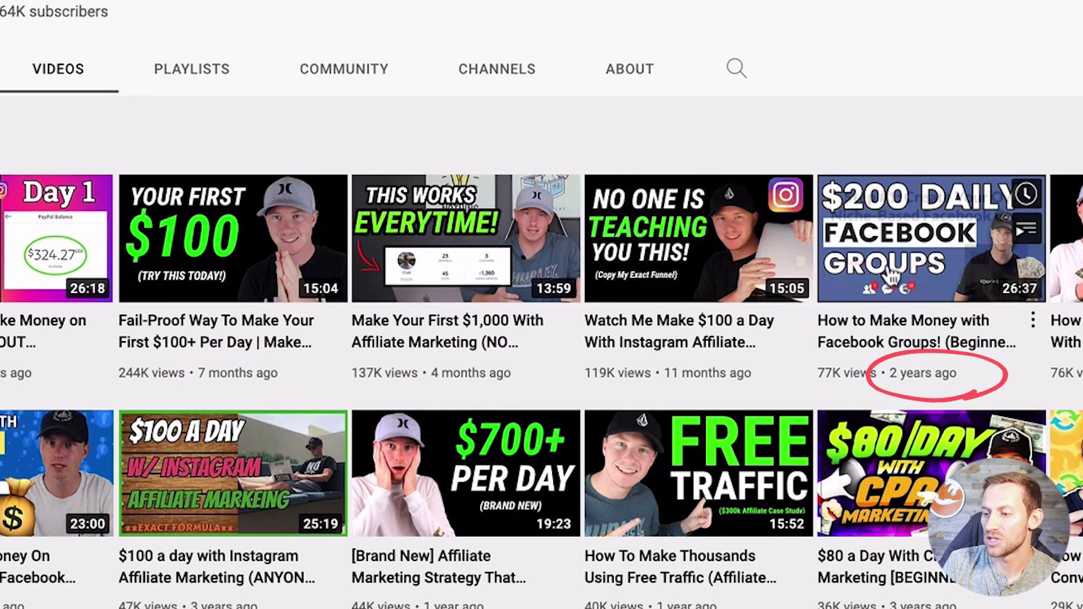
pyautogui.scroll(-1, 351, 288)
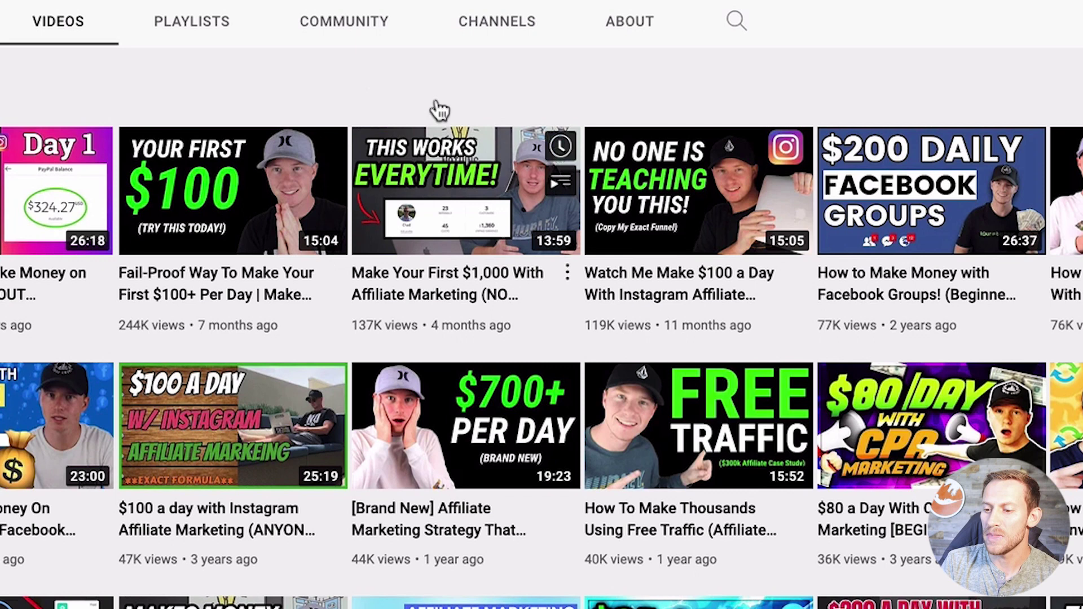